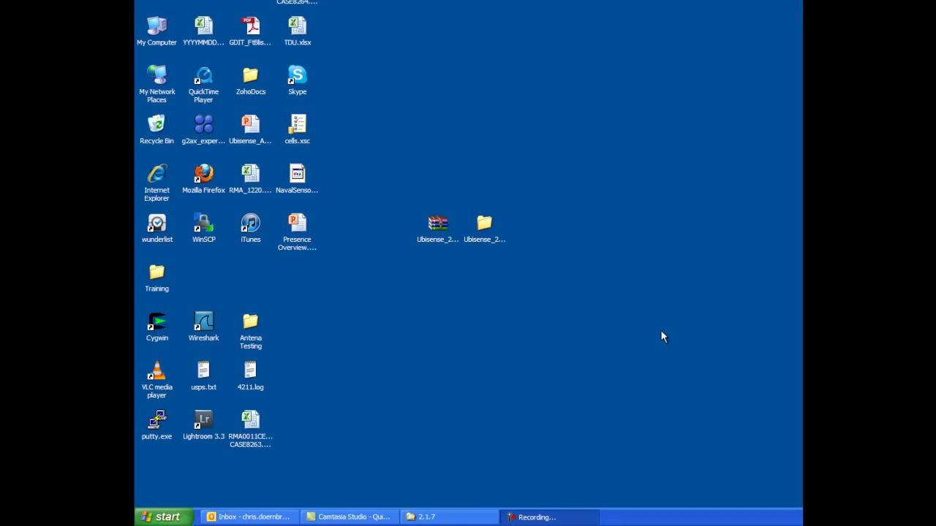
# - Browse to Ubisense_2_1_7\Ubisense_2_1_7\setup\windows and select UbisenseSetup.msi
pyautogui.doubleClick(482, 223)
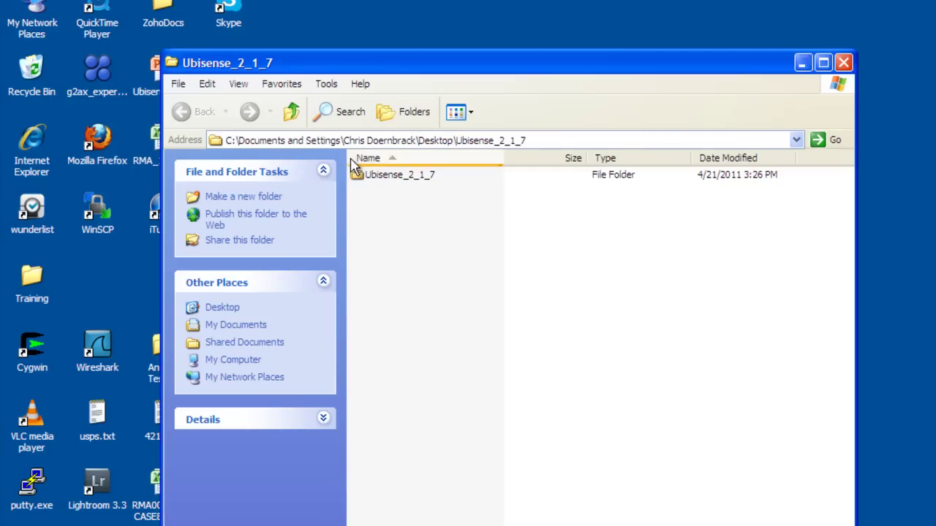
pyautogui.doubleClick(382, 176)
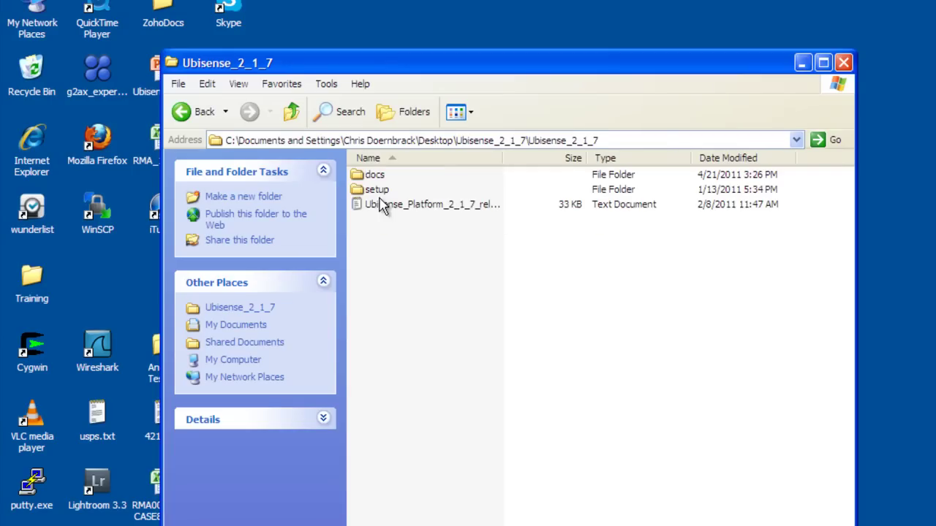
pyautogui.doubleClick(378, 191)
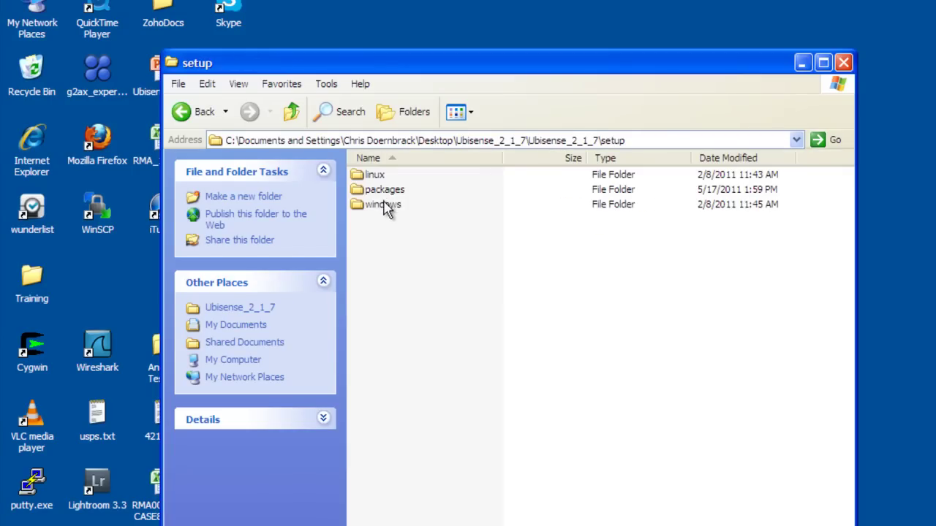
pyautogui.click(381, 205)
pyautogui.doubleClick(380, 205)
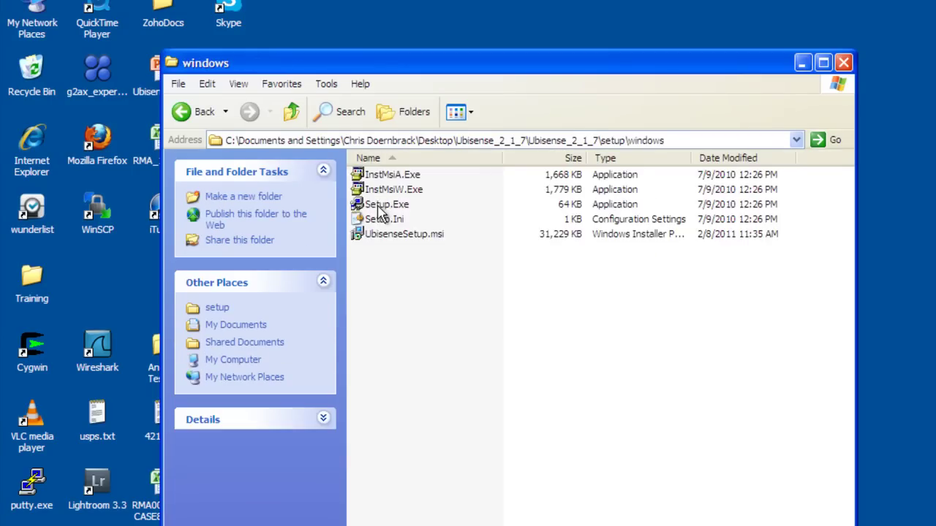
pyautogui.click(406, 240)
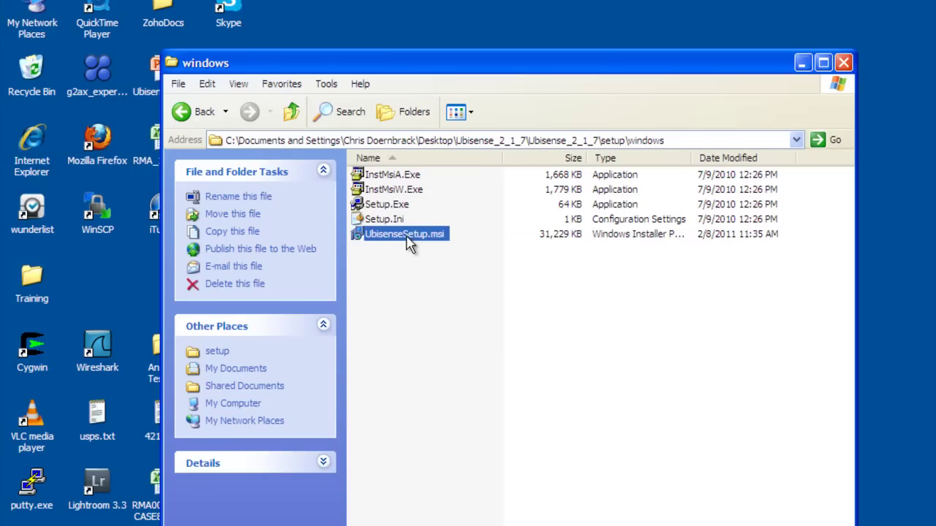
# - Run UbisenseSetup.msi with Servers and Developer set to install entirely, and start the installation
pyautogui.doubleClick(408, 241)
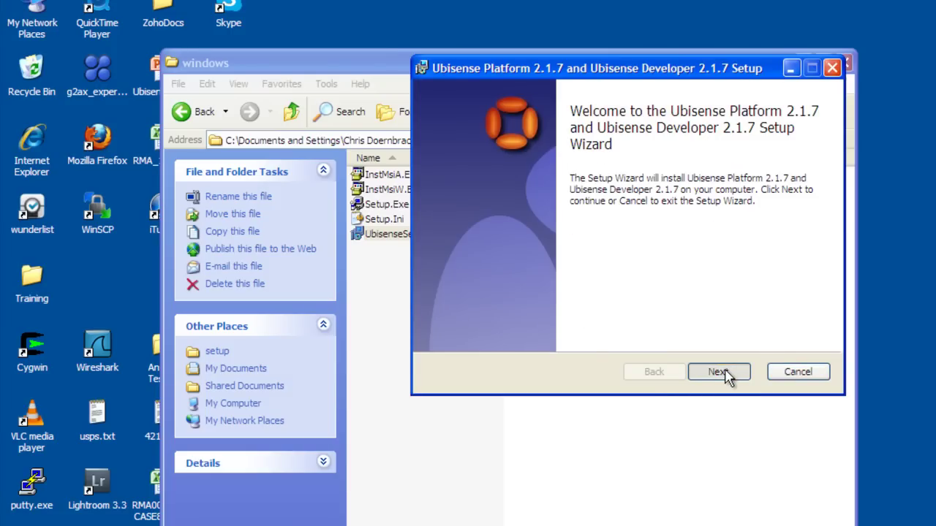
pyautogui.click(730, 374)
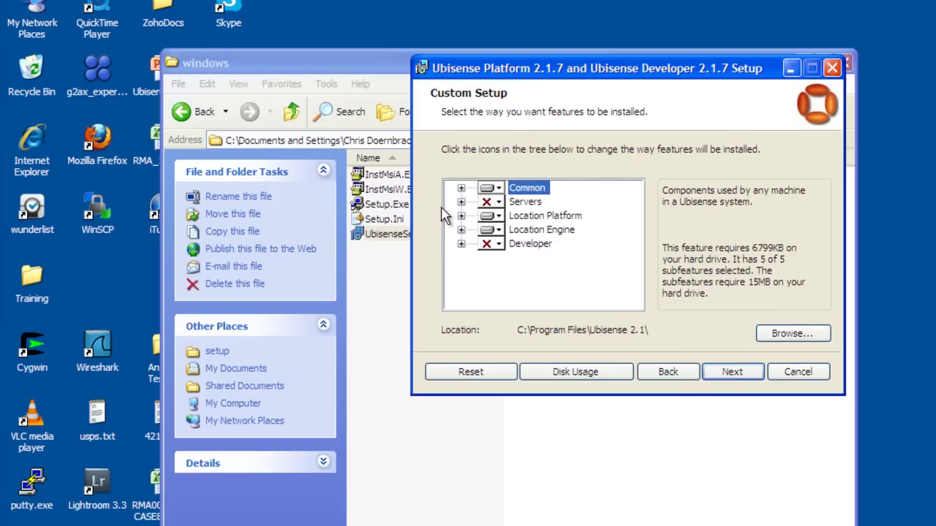
pyautogui.click(499, 206)
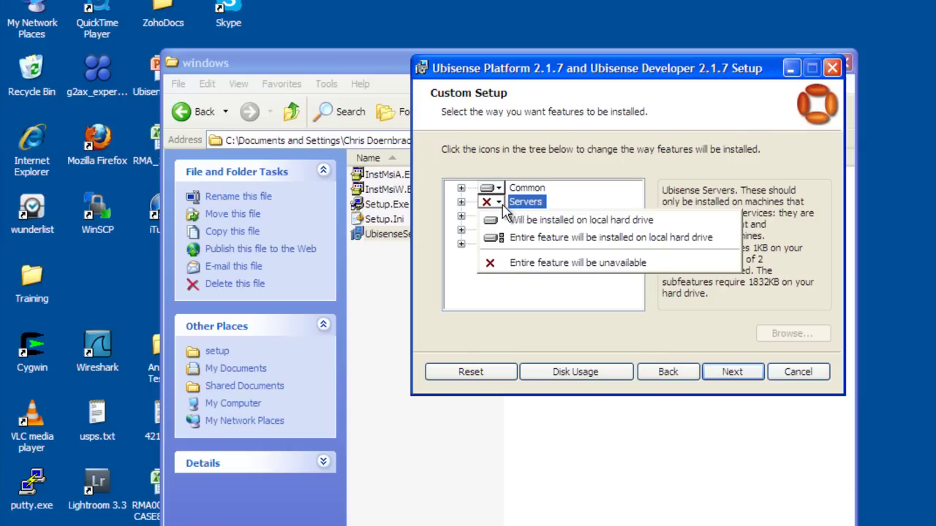
pyautogui.click(519, 241)
pyautogui.click(486, 244)
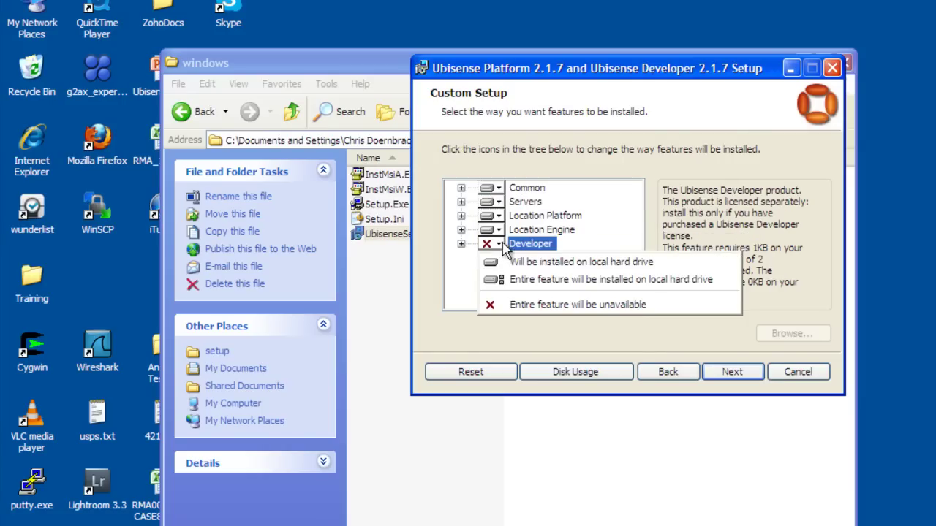
pyautogui.click(523, 280)
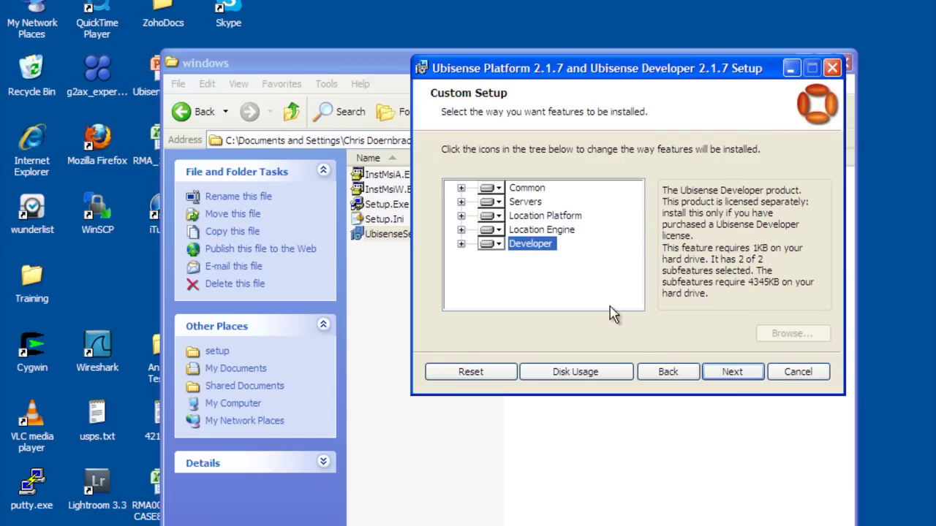
pyautogui.click(733, 371)
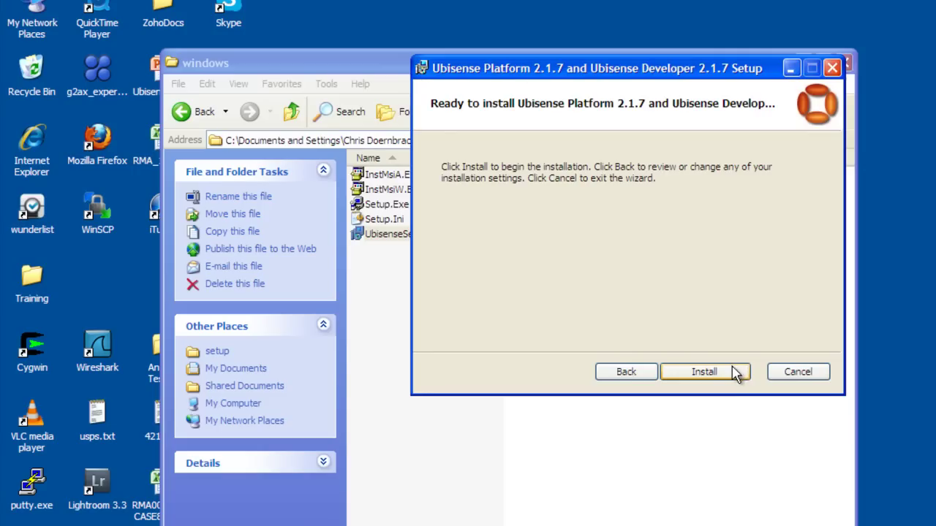
pyautogui.click(702, 373)
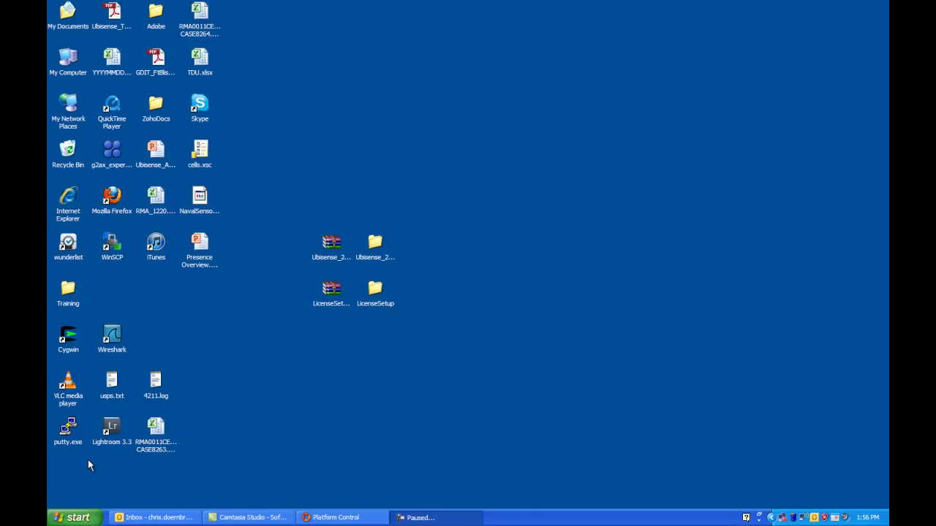
# - Launch Ubisense 2.1 Platform Control, dismiss its Licensing Warning, and minimize the window
pyautogui.click(81, 517)
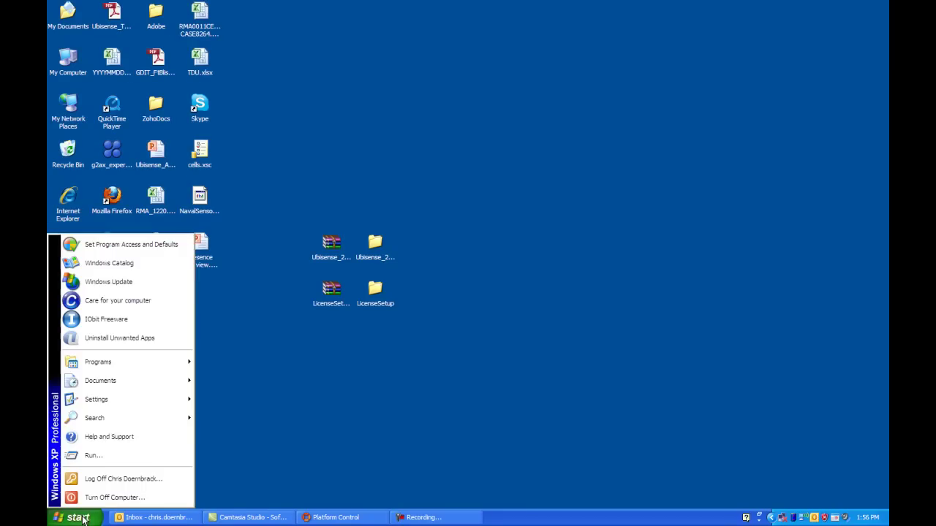
pyautogui.moveTo(149, 363)
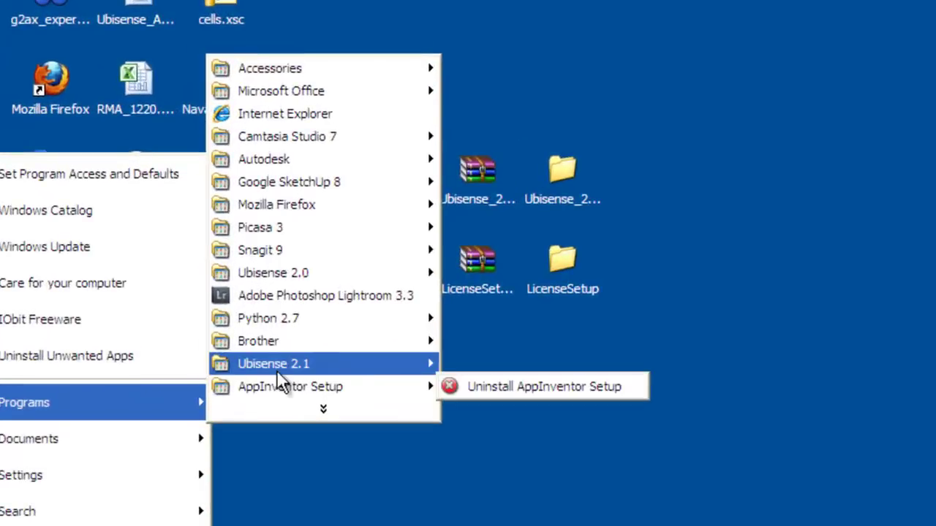
pyautogui.moveTo(233, 340)
pyautogui.click(509, 455)
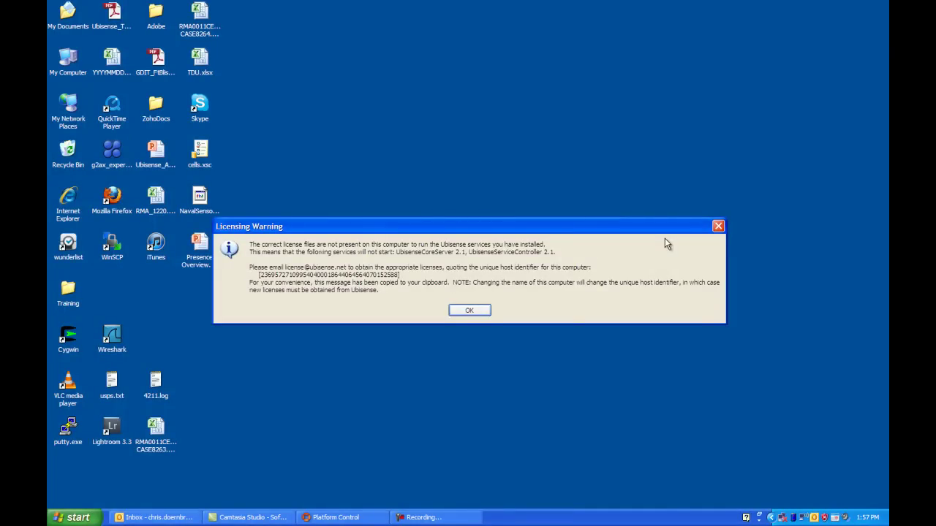
pyautogui.click(474, 313)
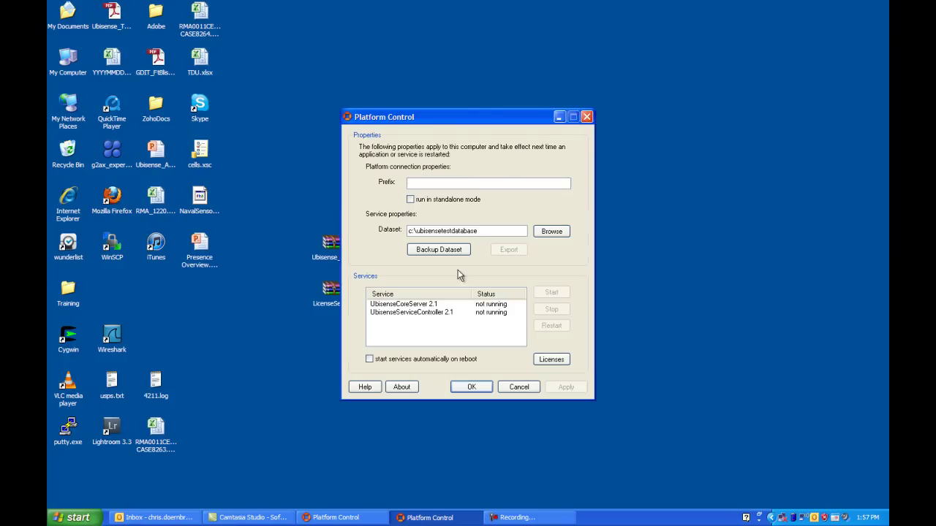
pyautogui.click(558, 117)
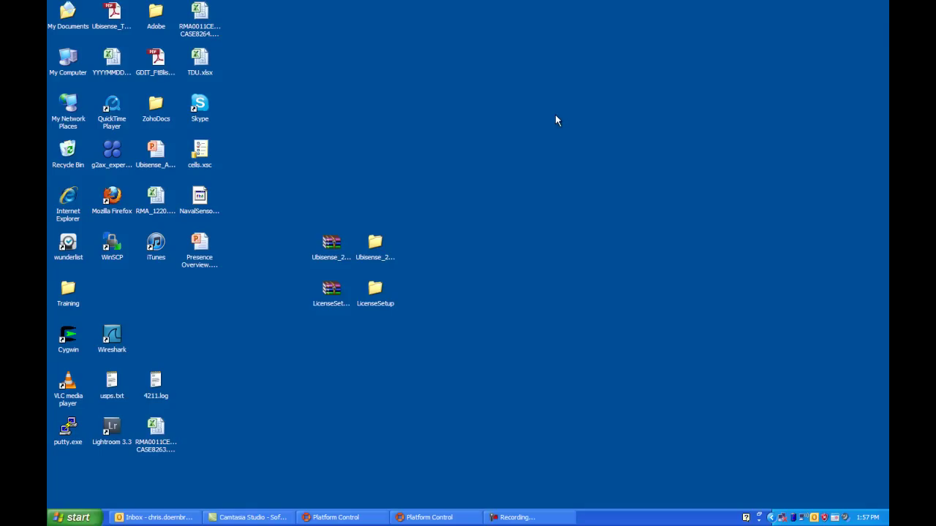
# - Open the LicenseSetup folder and launch LicenseSetup.msi
pyautogui.doubleClick(376, 290)
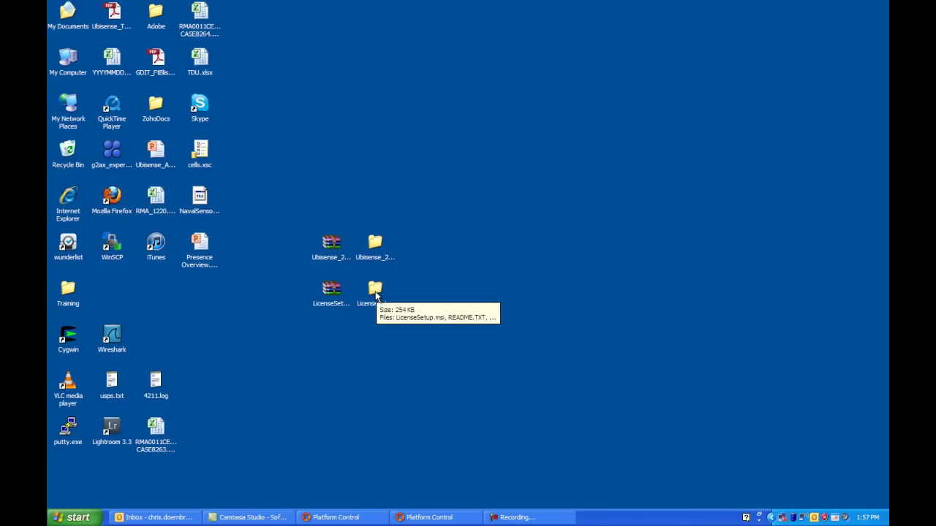
pyautogui.doubleClick(374, 292)
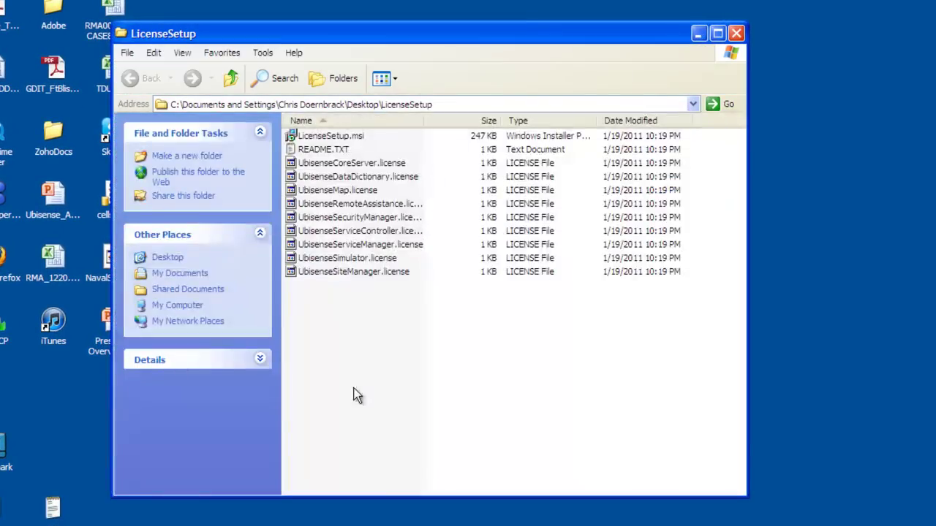
pyautogui.click(347, 137)
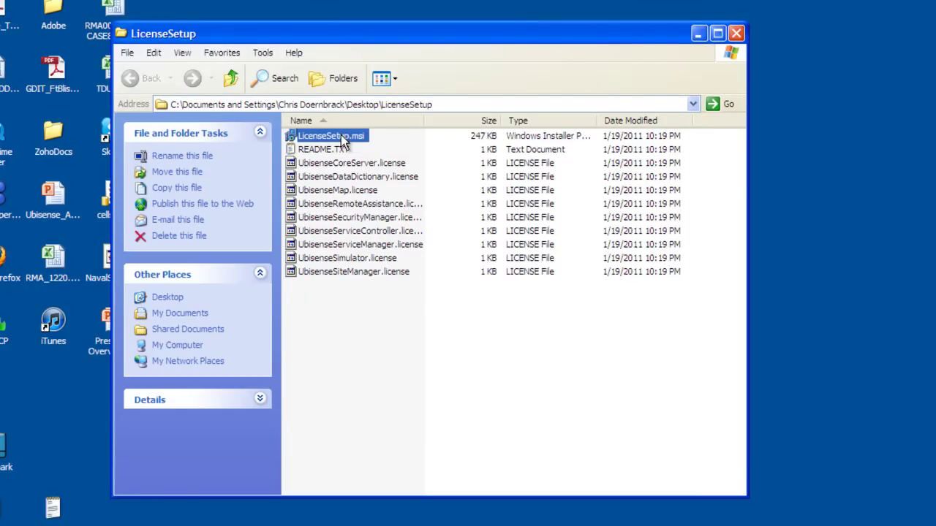
pyautogui.doubleClick(341, 136)
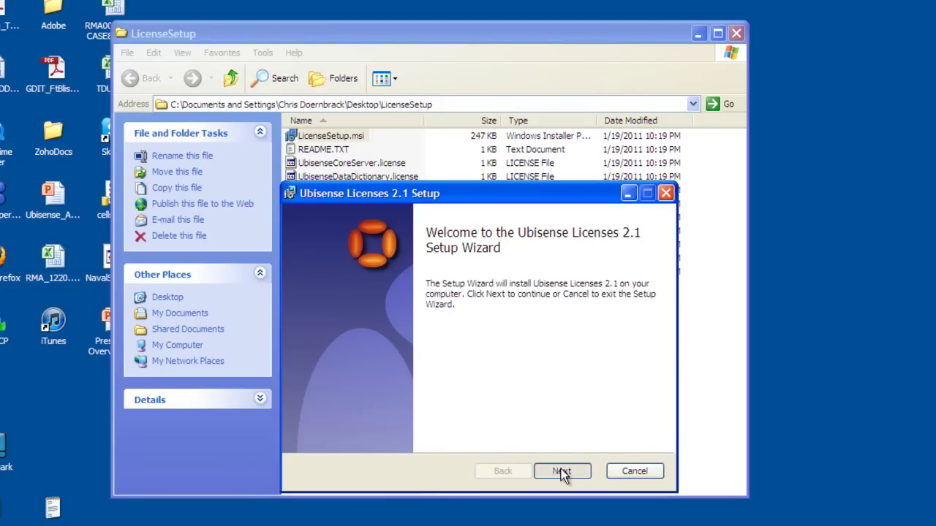
# - Accept the license agreement and install Ubisense Licenses 2.1 with all licenses
pyautogui.click(561, 470)
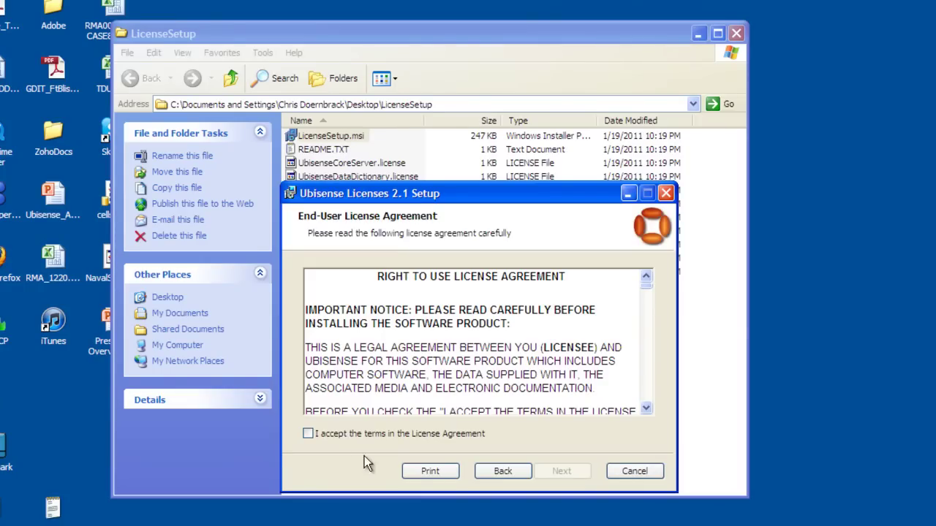
pyautogui.click(317, 435)
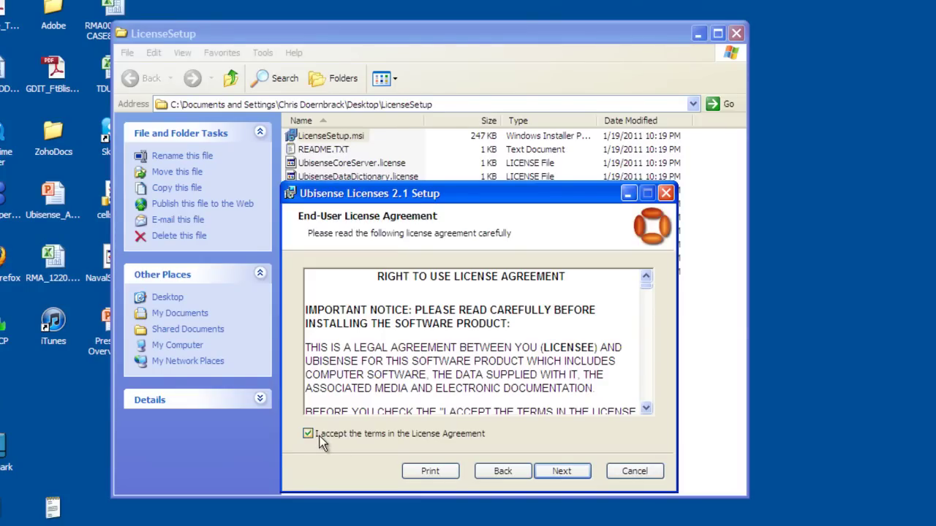
pyautogui.click(568, 472)
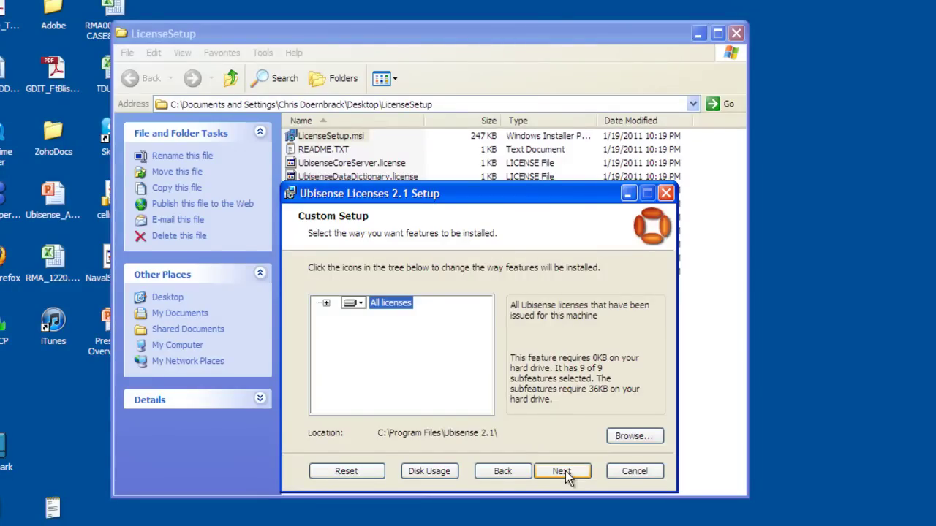
pyautogui.click(563, 472)
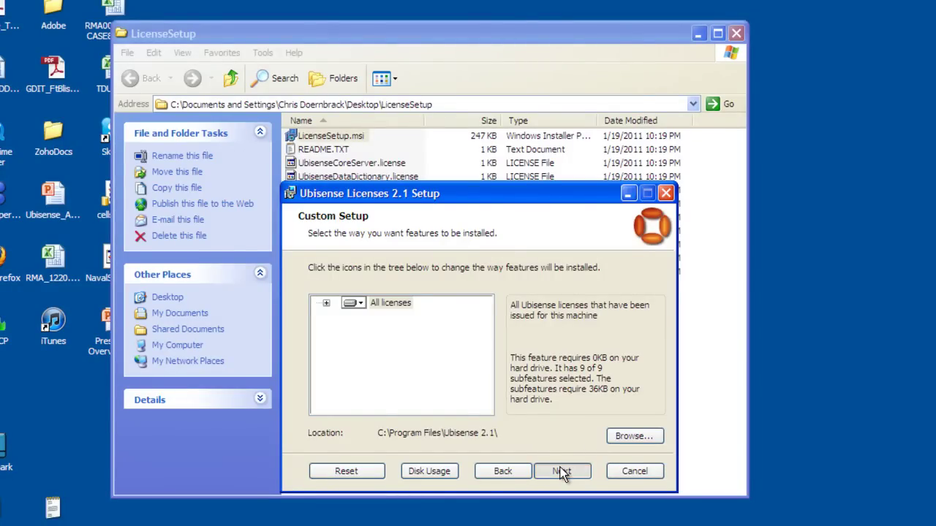
pyautogui.click(561, 473)
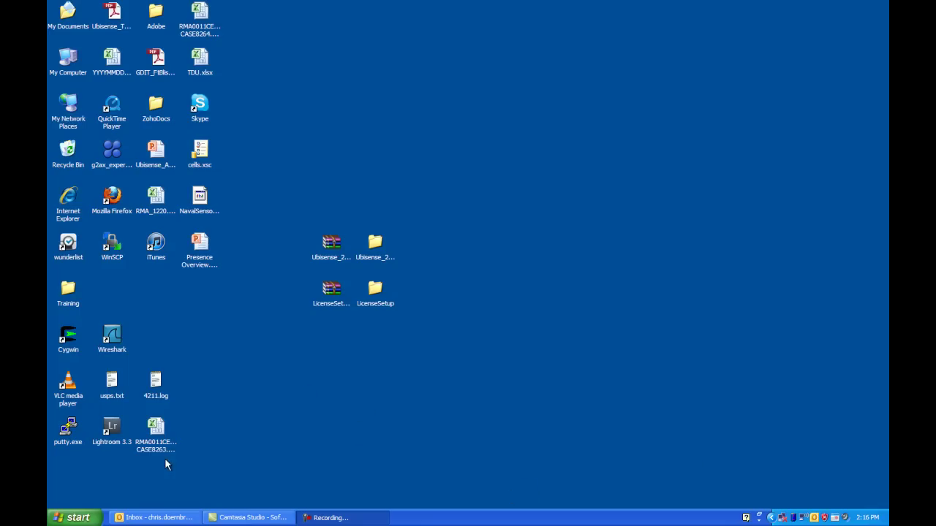
# - Relaunch Platform Control from the Ubisense 2.1 programs menu
pyautogui.click(92, 518)
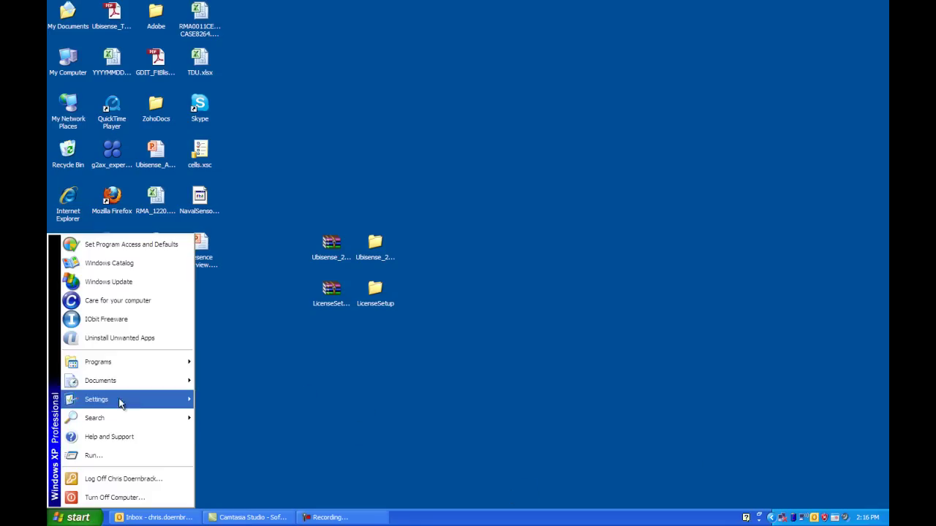
pyautogui.moveTo(141, 370)
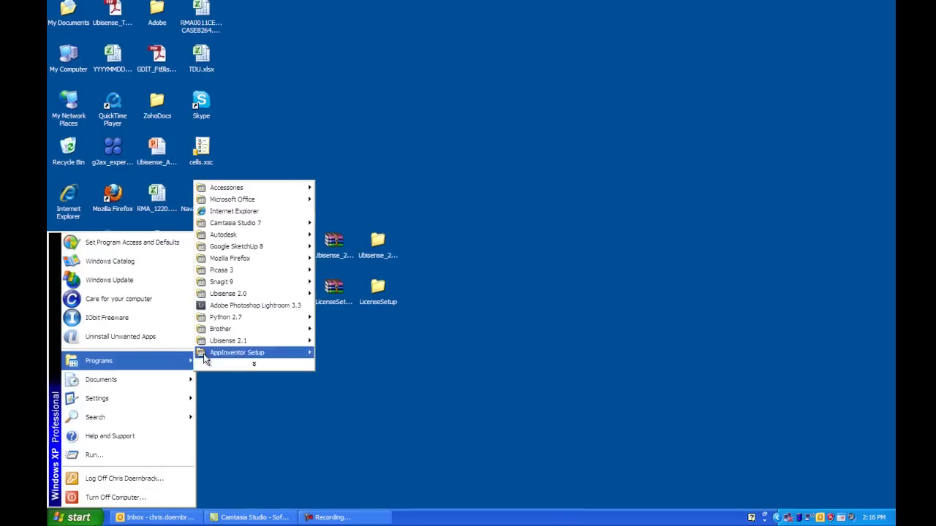
pyautogui.moveTo(231, 348)
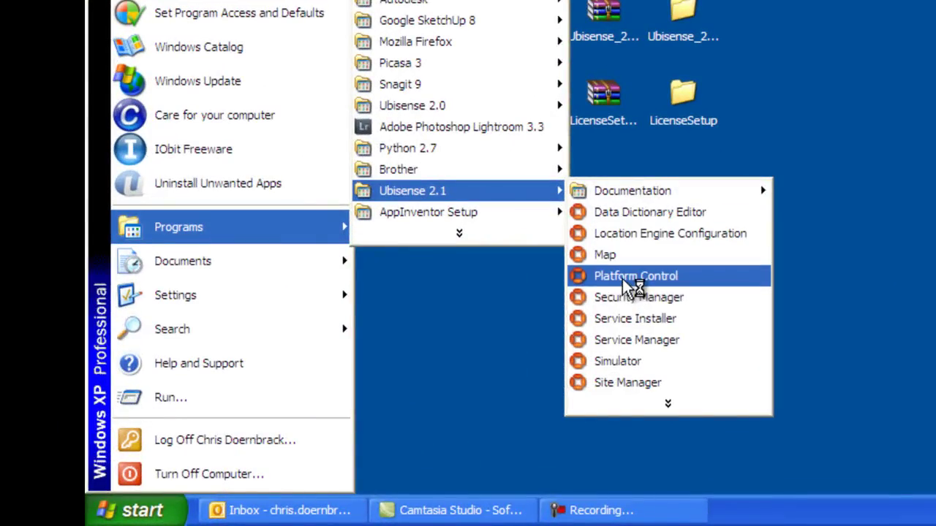
pyautogui.click(622, 277)
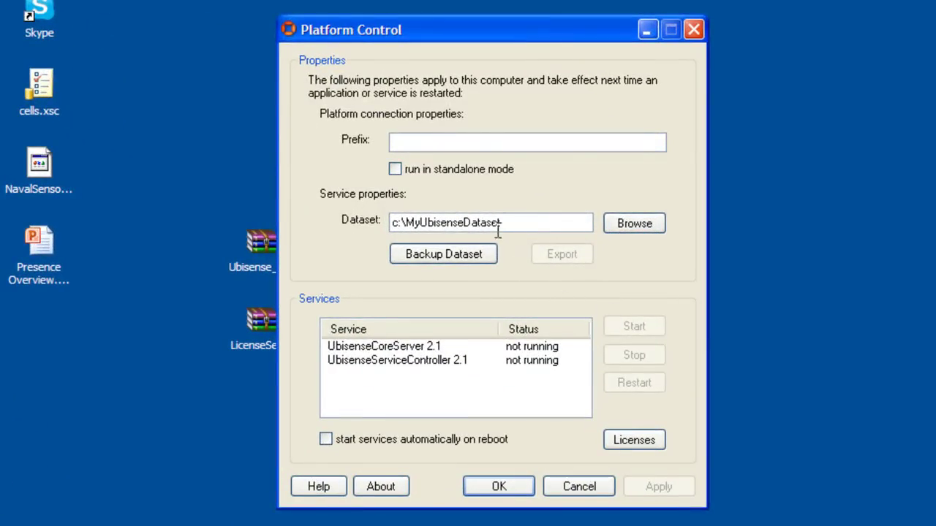
# - Highlight the Dataset path c:\MyUbisenseDataset to verify it
pyautogui.moveTo(503, 222); pyautogui.dragTo(421, 228)
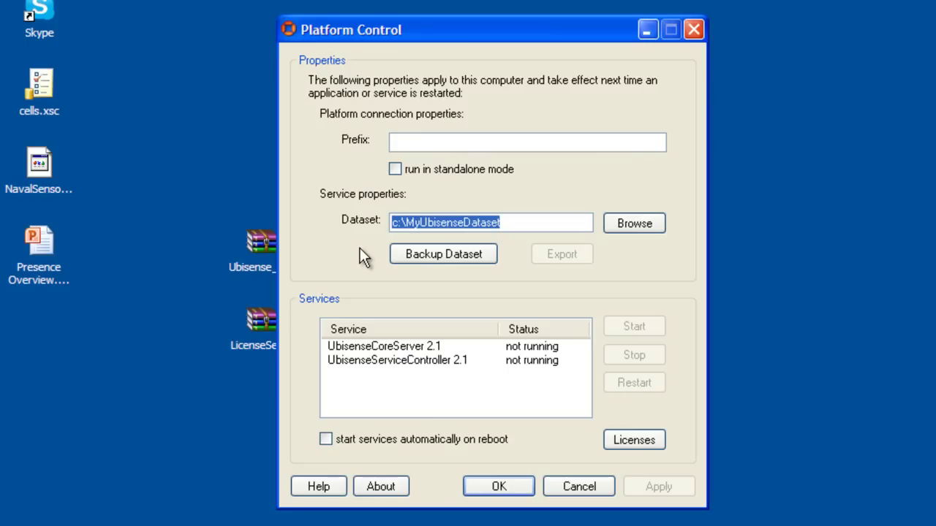
# - Mark UbisenseCoreServer 2.1 and UbisenseServiceController 2.1 to be started and apply
pyautogui.click(392, 346)
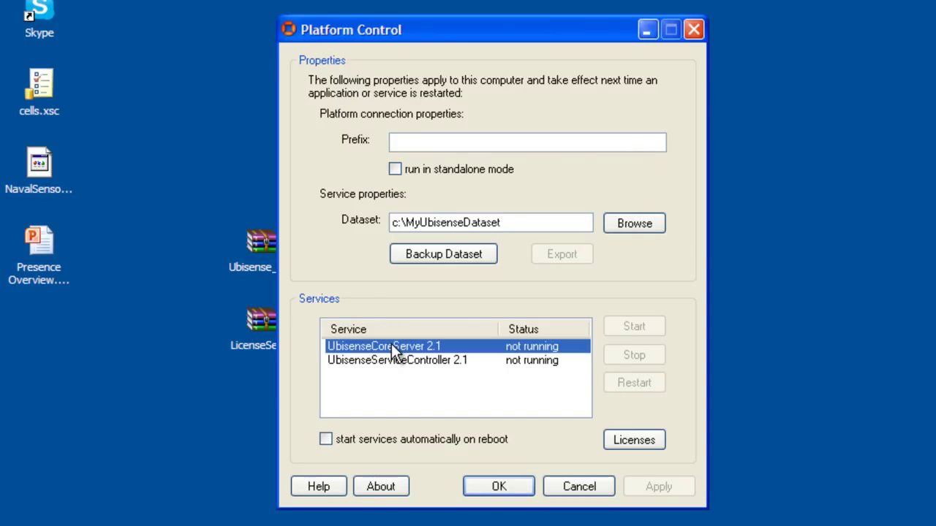
pyautogui.click(616, 322)
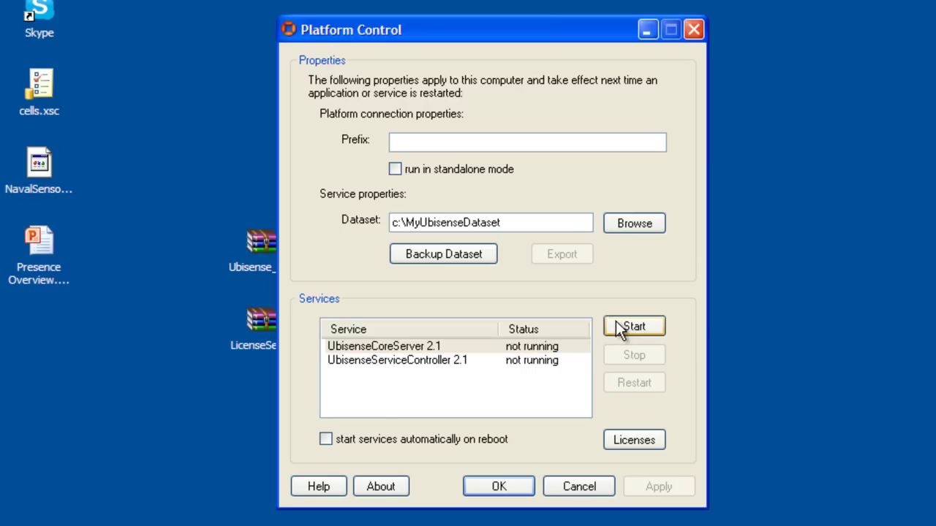
pyautogui.click(515, 363)
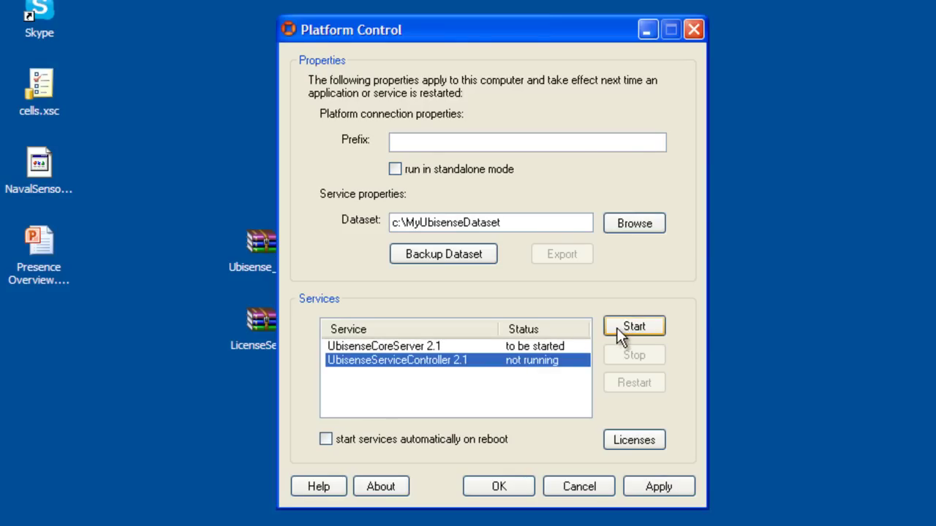
pyautogui.click(618, 328)
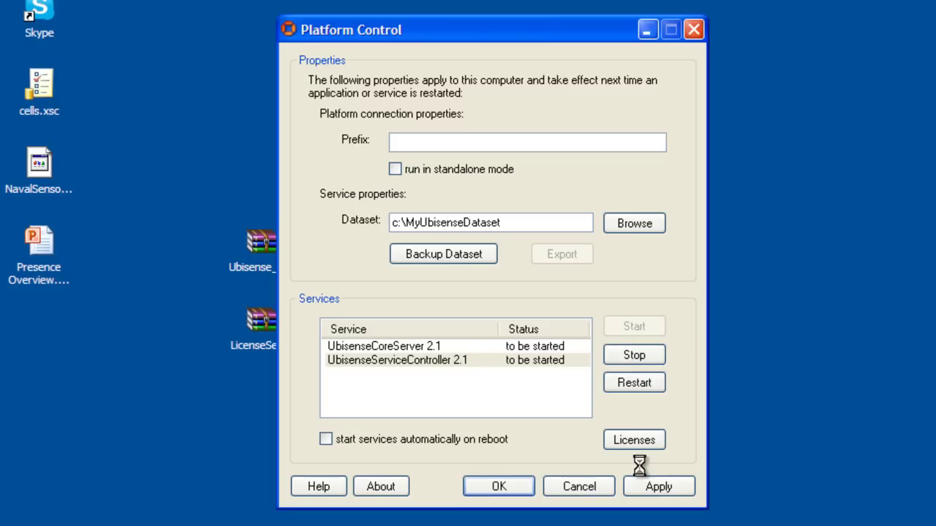
pyautogui.click(655, 488)
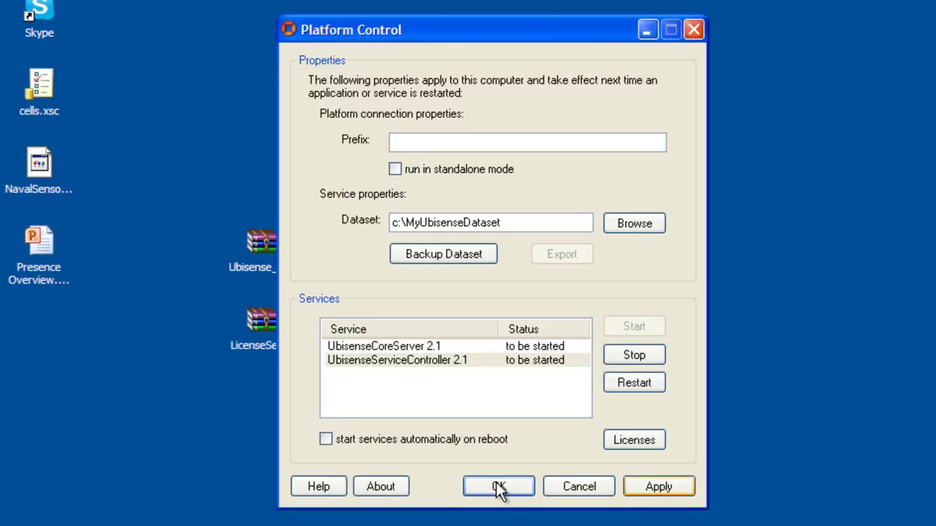
# - Close Platform Control with OK and launch the Ubisense 2.1 Service Installer
pyautogui.click(499, 487)
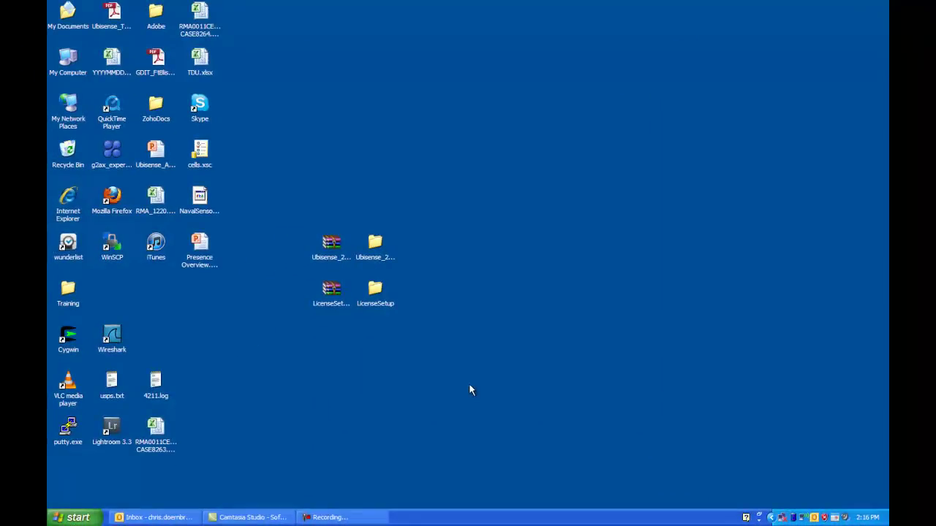
pyautogui.click(52, 524)
pyautogui.moveTo(122, 362)
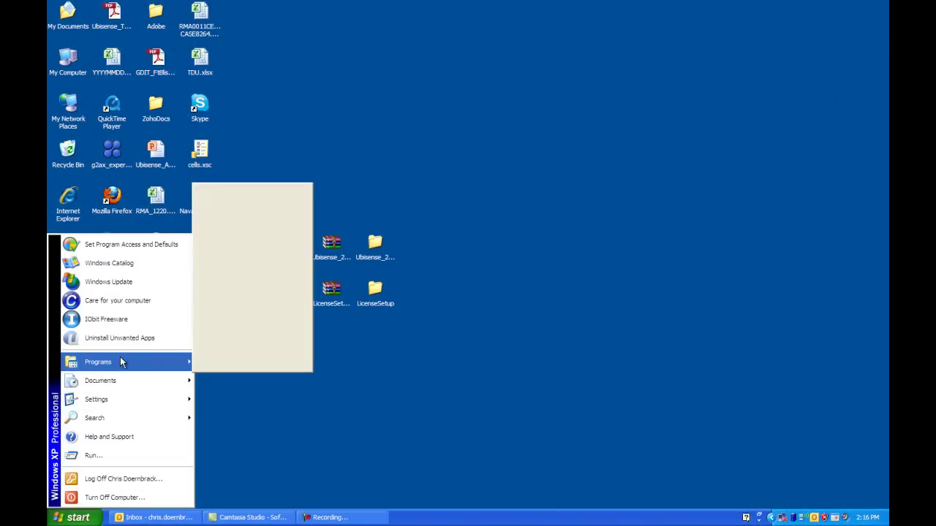
pyautogui.moveTo(250, 347)
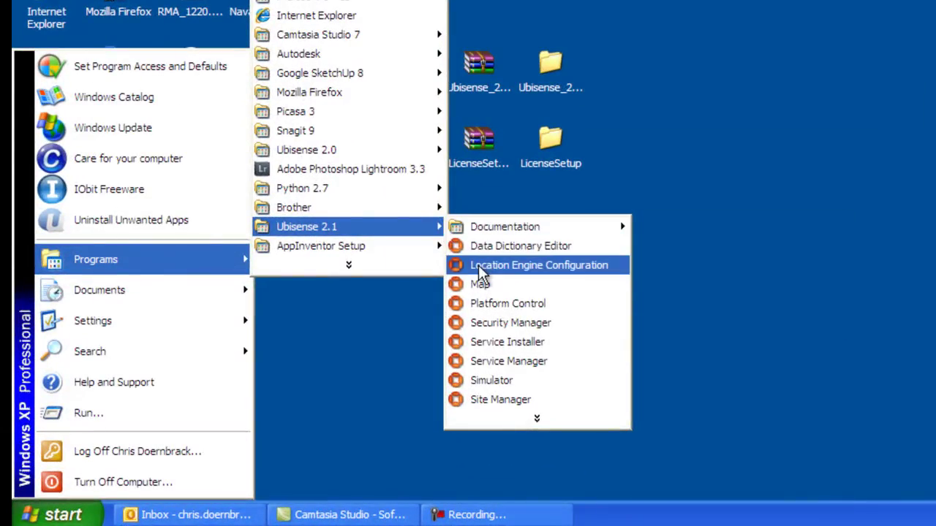
pyautogui.click(487, 342)
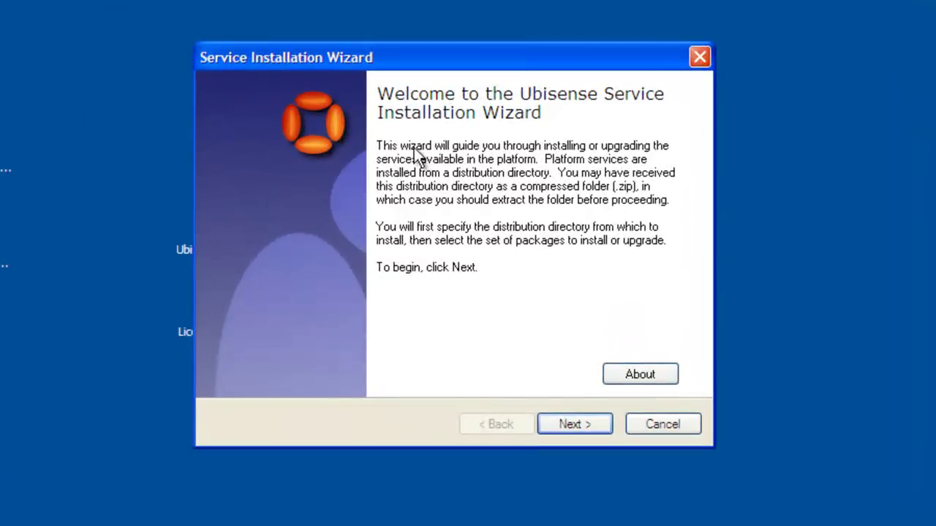
# - Set the distribution directory to Ubisense_2_1_7\Ubisense_2_1_7\setup\packages
pyautogui.click(574, 416)
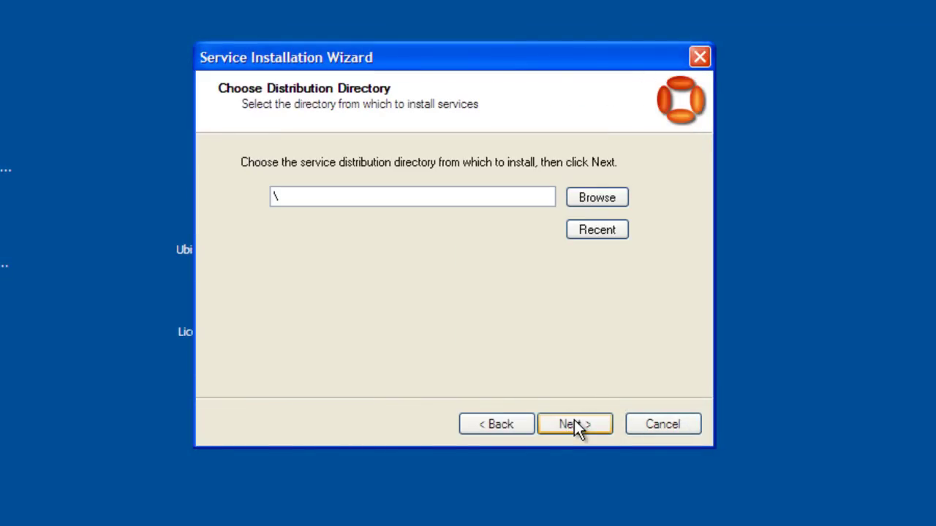
pyautogui.click(595, 195)
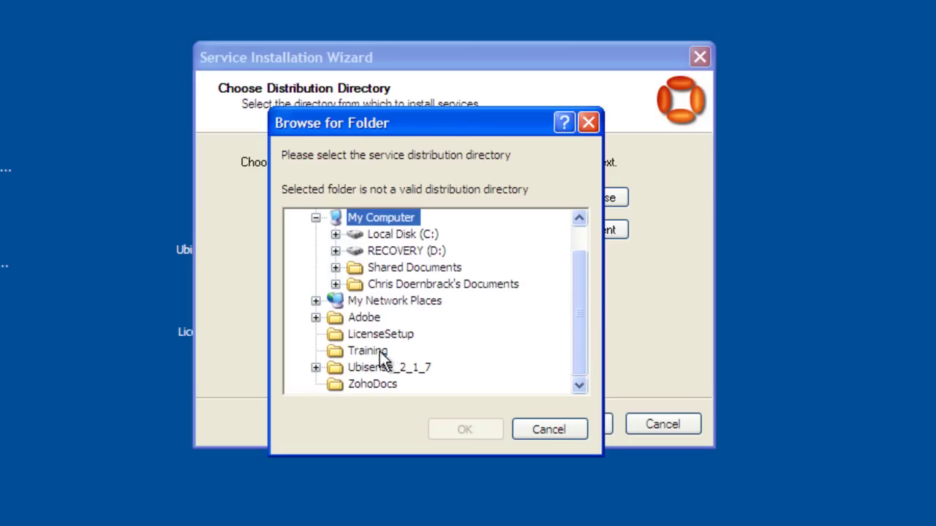
pyautogui.click(315, 368)
pyautogui.click(335, 385)
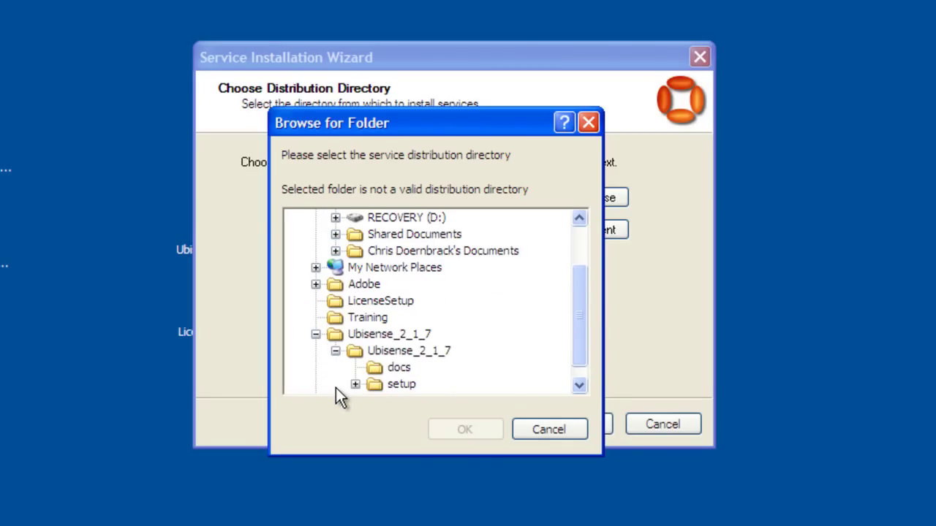
pyautogui.click(355, 385)
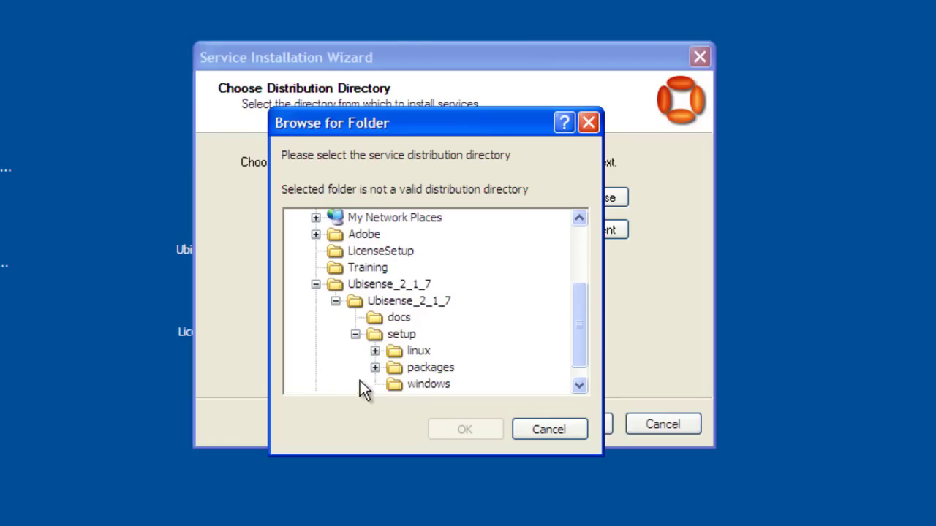
pyautogui.click(398, 370)
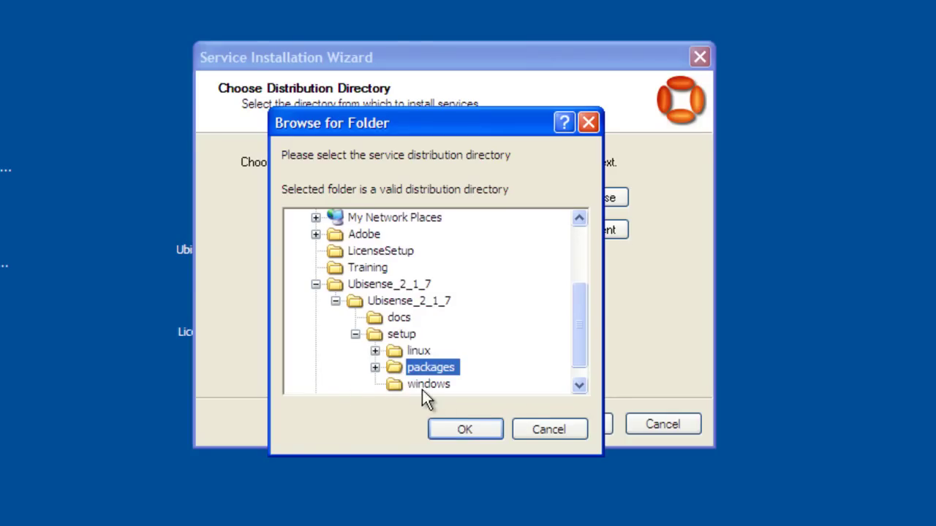
pyautogui.click(473, 424)
# - Select all 13 service packages and confirm their installation
pyautogui.click(573, 422)
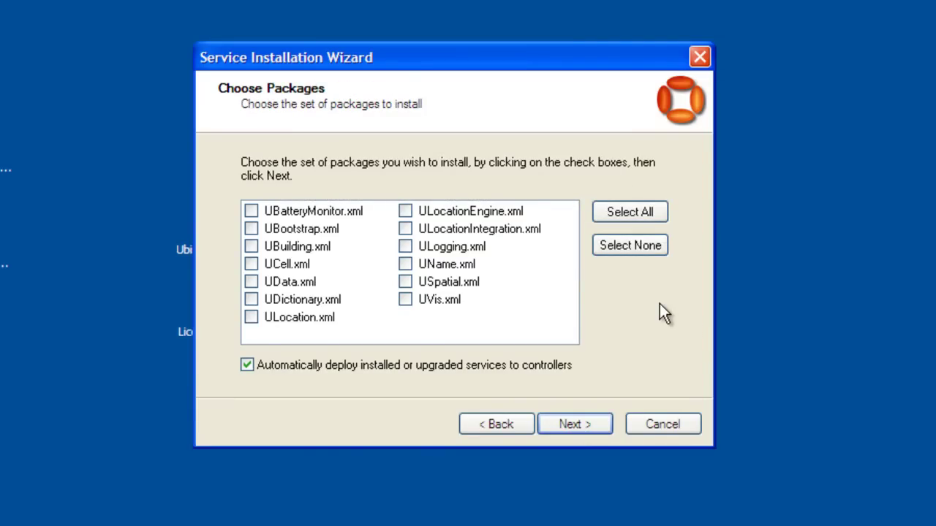
pyautogui.click(634, 203)
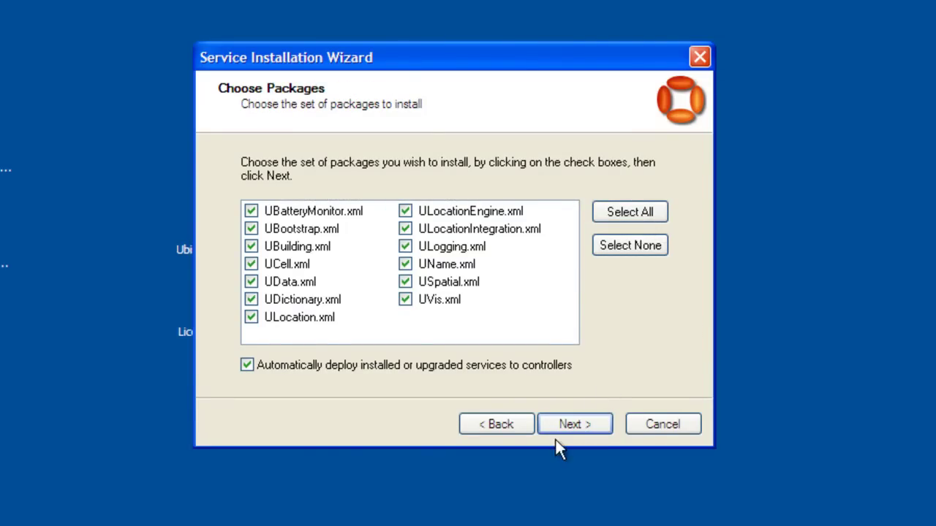
pyautogui.click(571, 428)
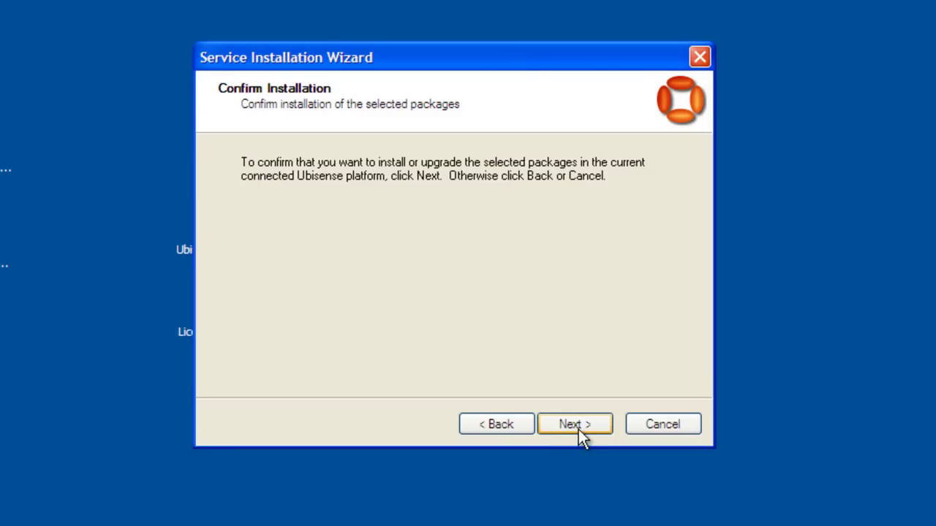
pyautogui.click(581, 427)
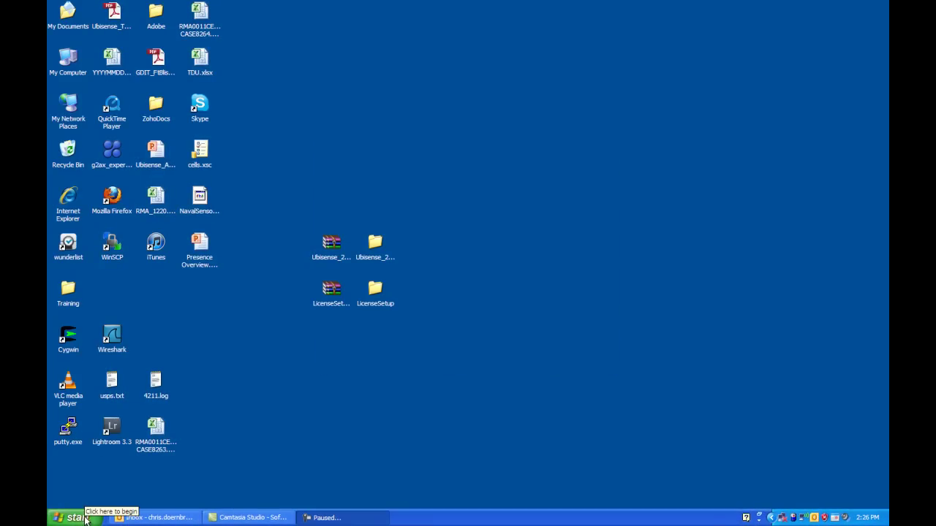
# - Launch Service Manager from the Start menu's Ubisense 2.1 program group
pyautogui.click(85, 518)
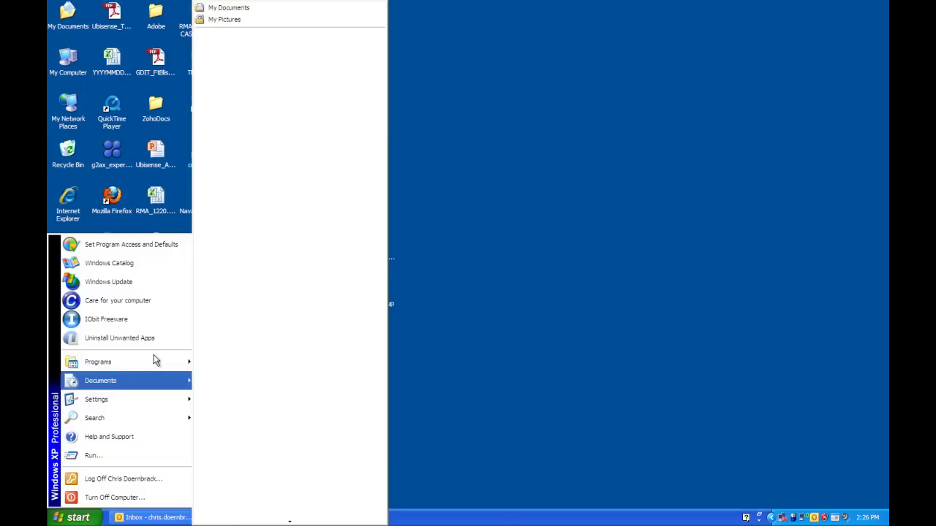
pyautogui.moveTo(153, 360)
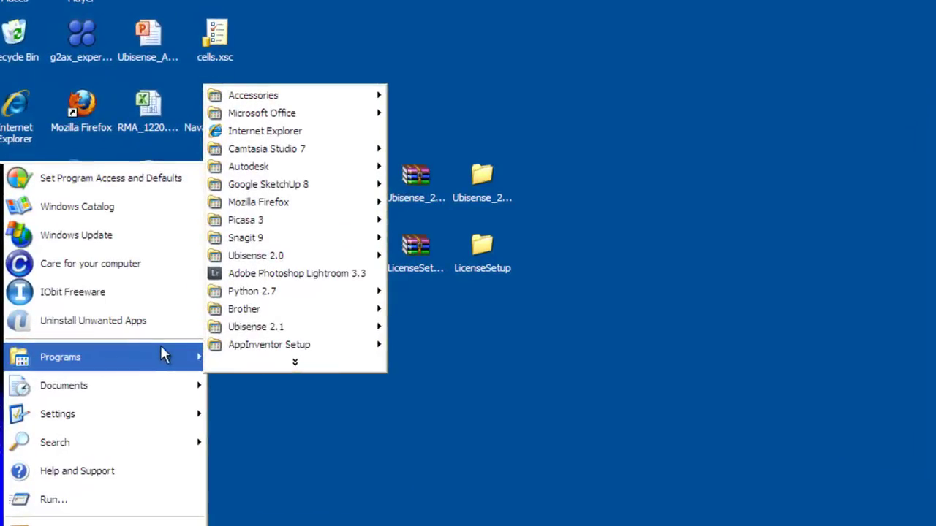
pyautogui.moveTo(234, 330)
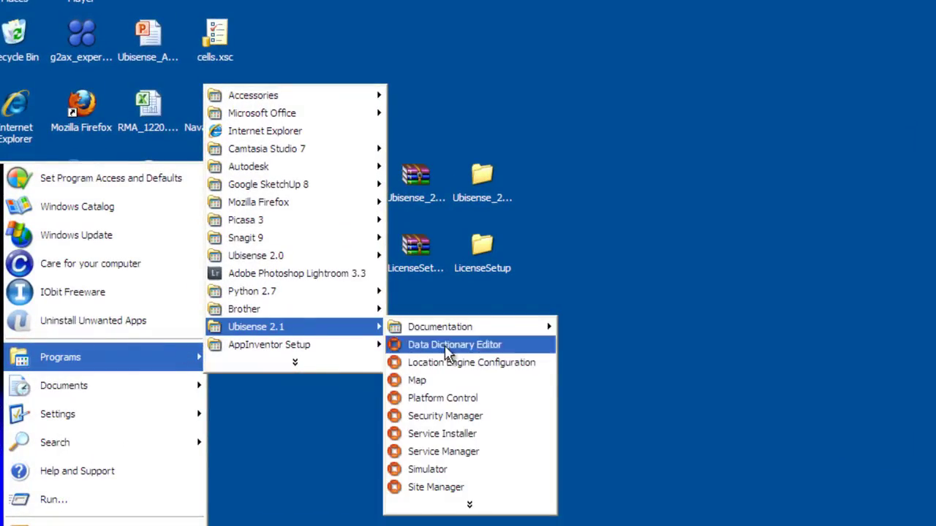
pyautogui.click(472, 453)
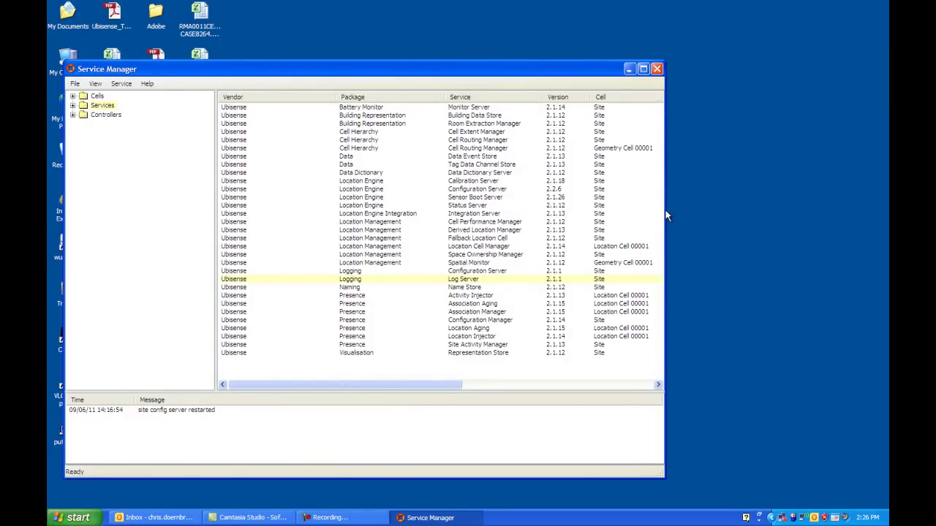
# - Maximize the Service Manager window to show each service's desired and actual status
pyautogui.click(643, 68)
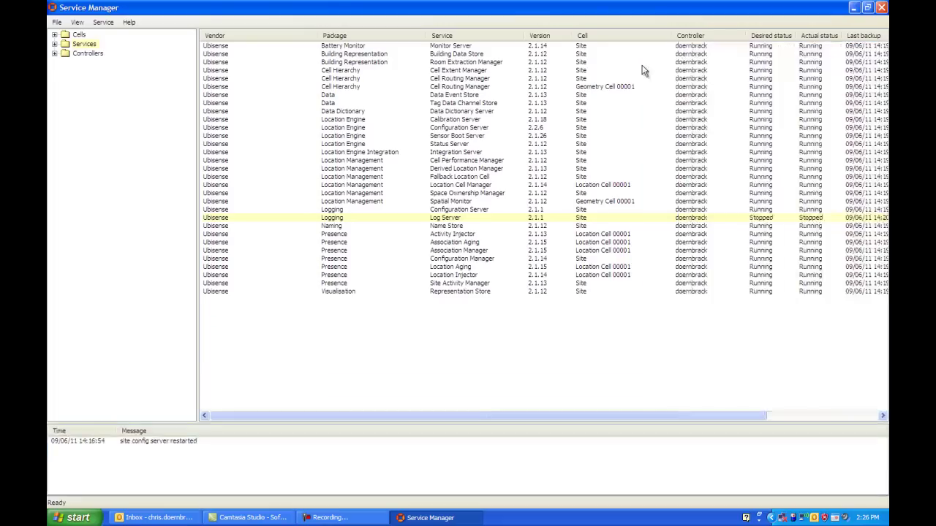